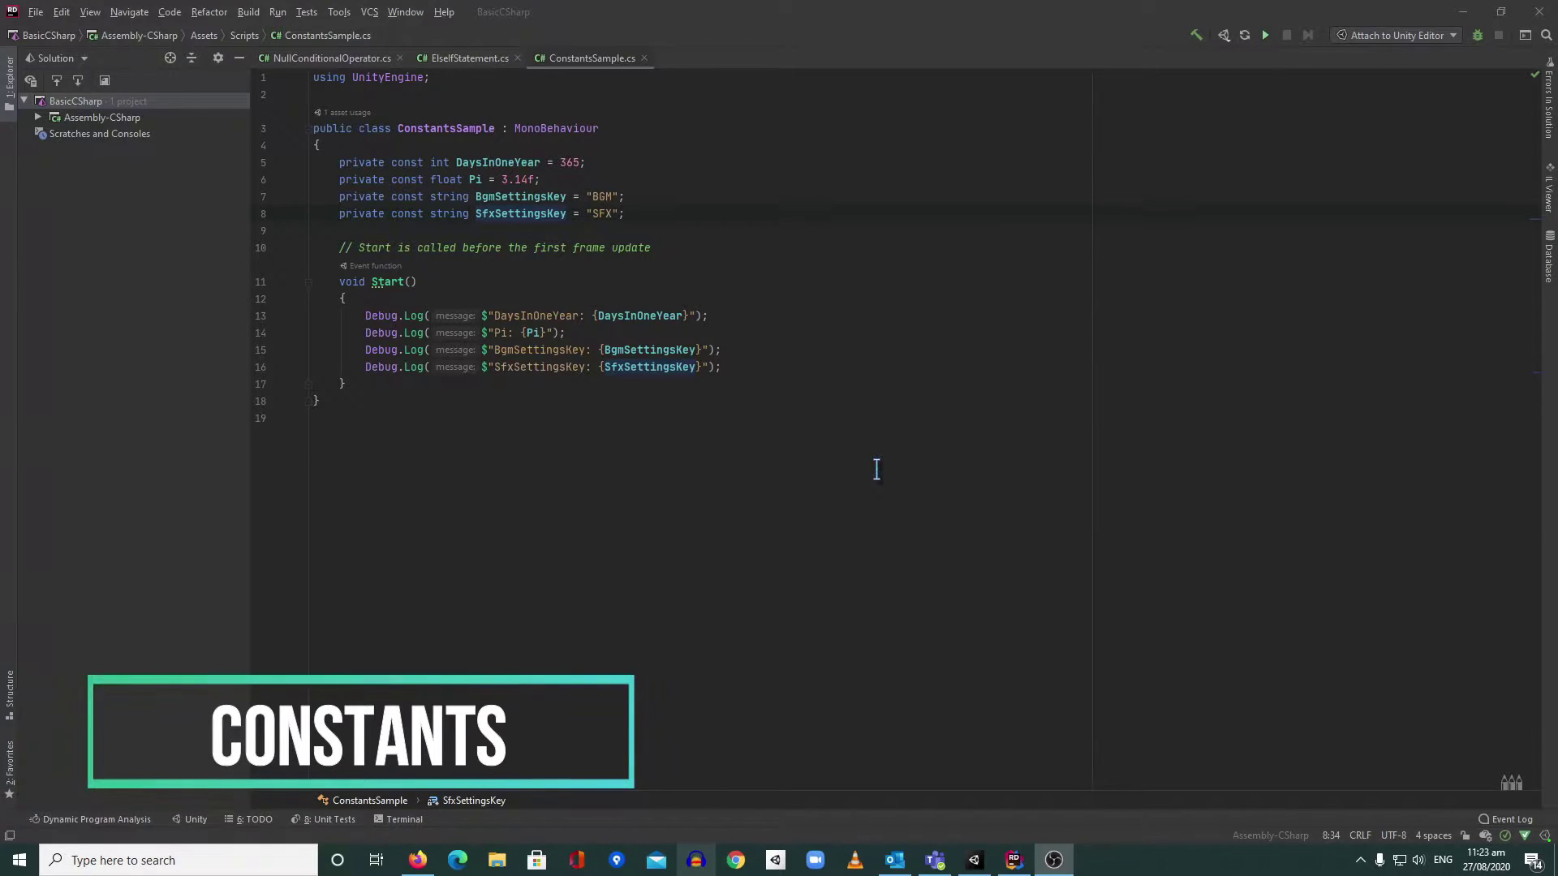
# Review the final Debug.Log line and the DaysInOneYear and SfxSettingsKey declarations in Rider.
pyautogui.click(792, 372)
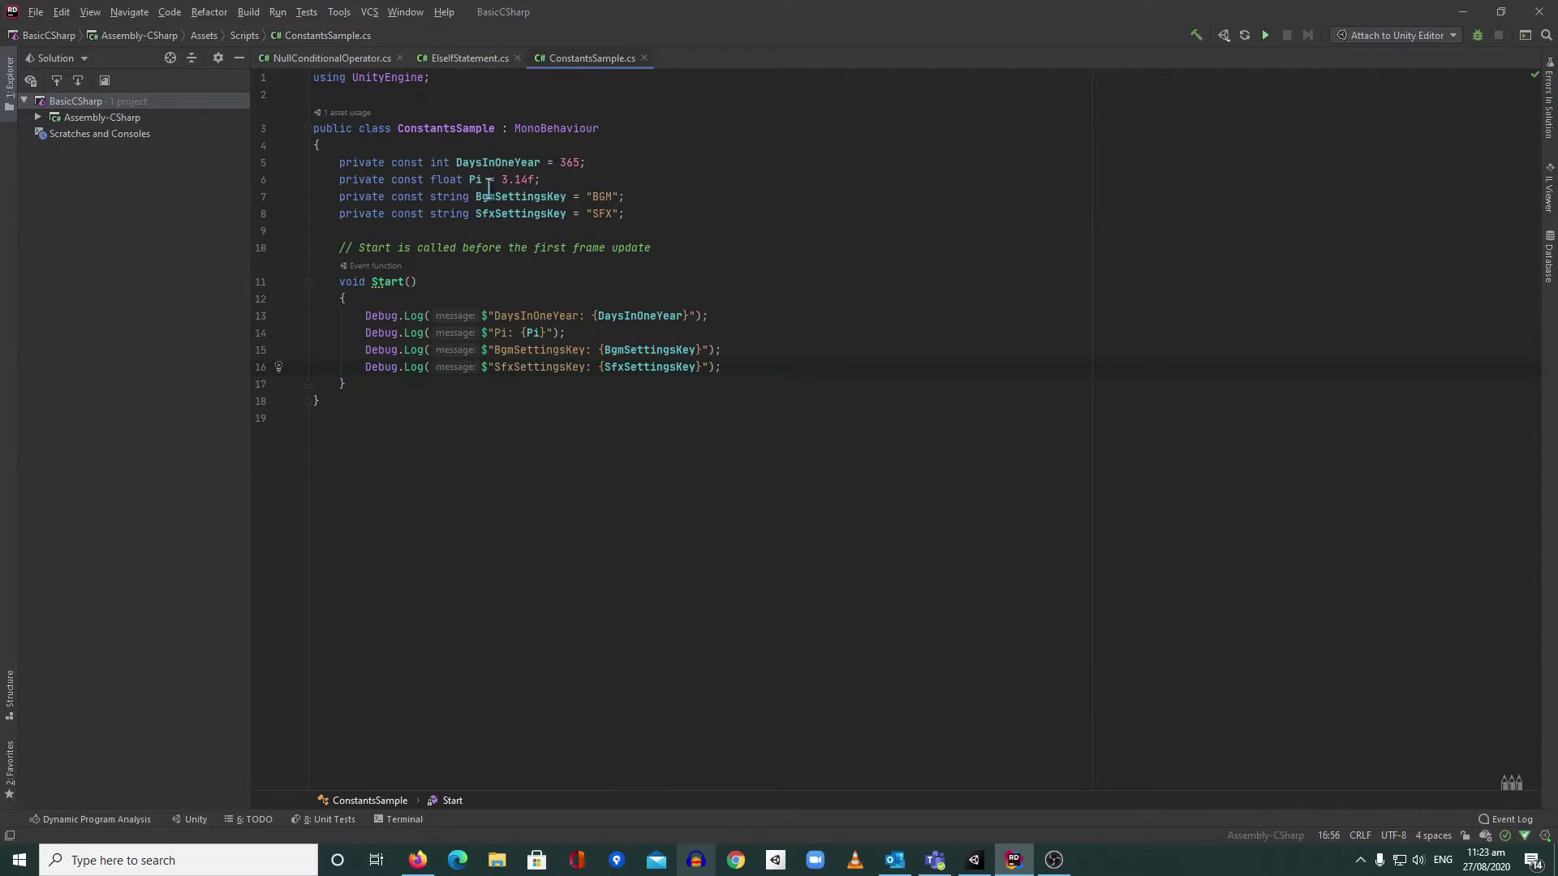
pyautogui.click(482, 163)
pyautogui.moveTo(615, 213)
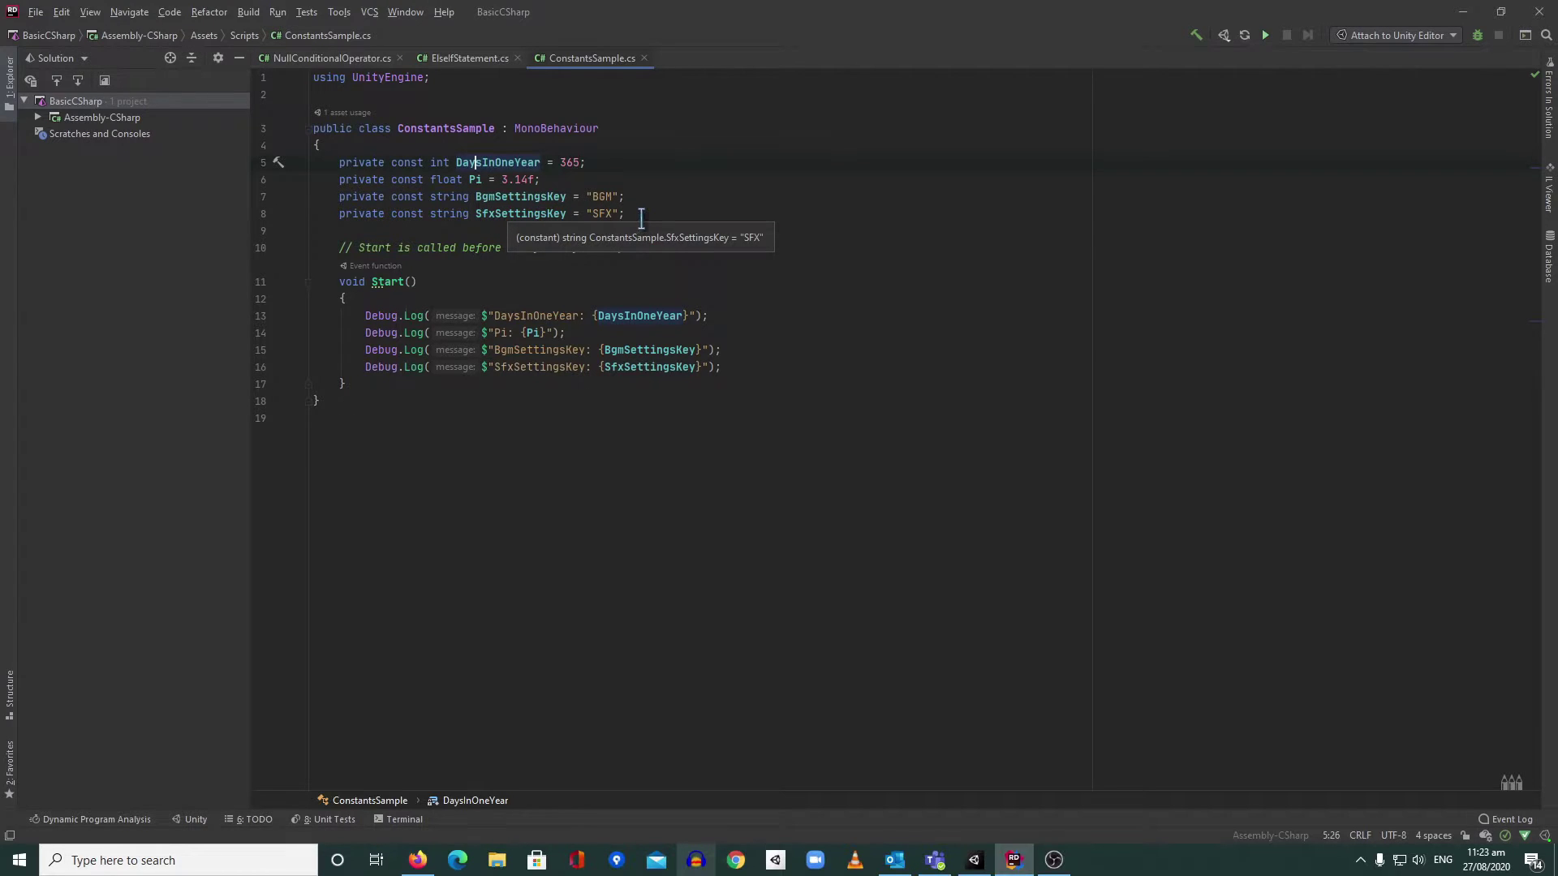
pyautogui.click(641, 215)
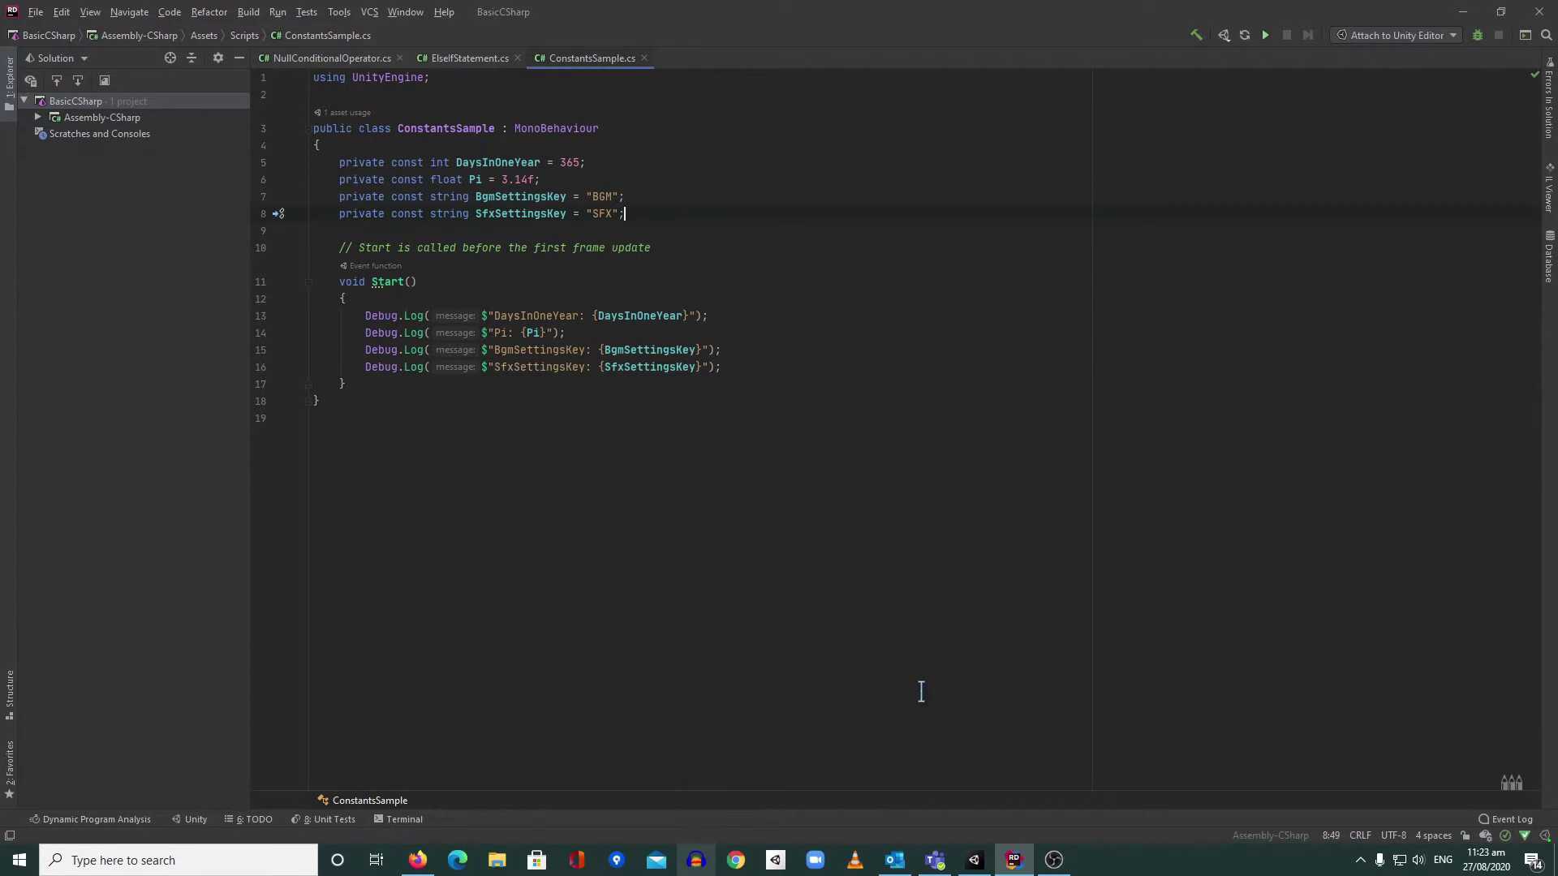
# Play the scene in Unity, inspect the 365, 3.14, BGM and SFX log entries, then stop.
pyautogui.click(974, 860)
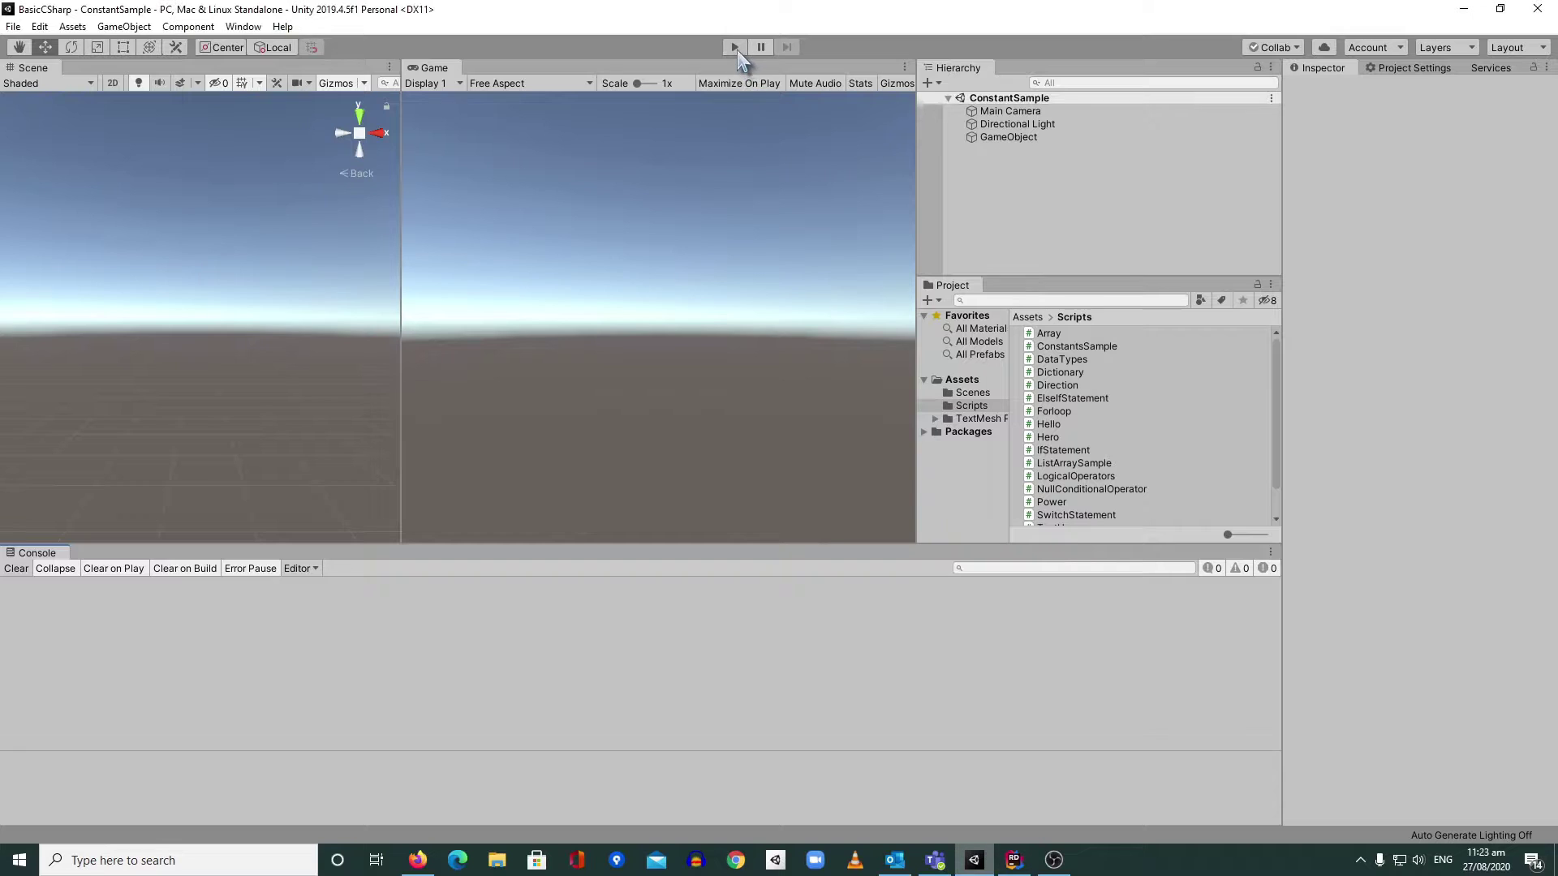
pyautogui.click(732, 47)
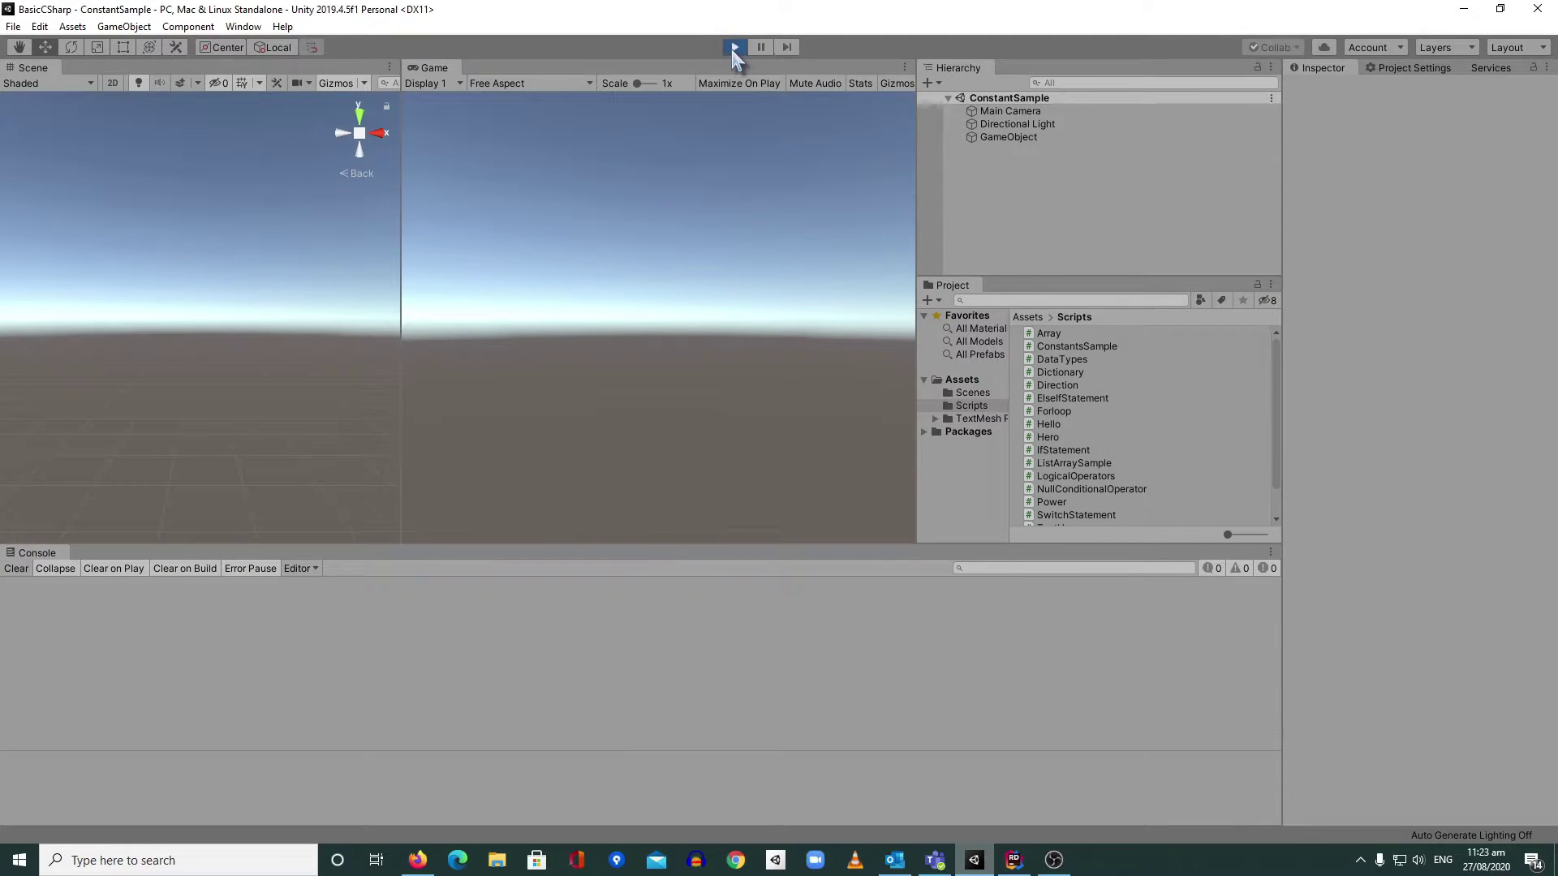
pyautogui.click(104, 593)
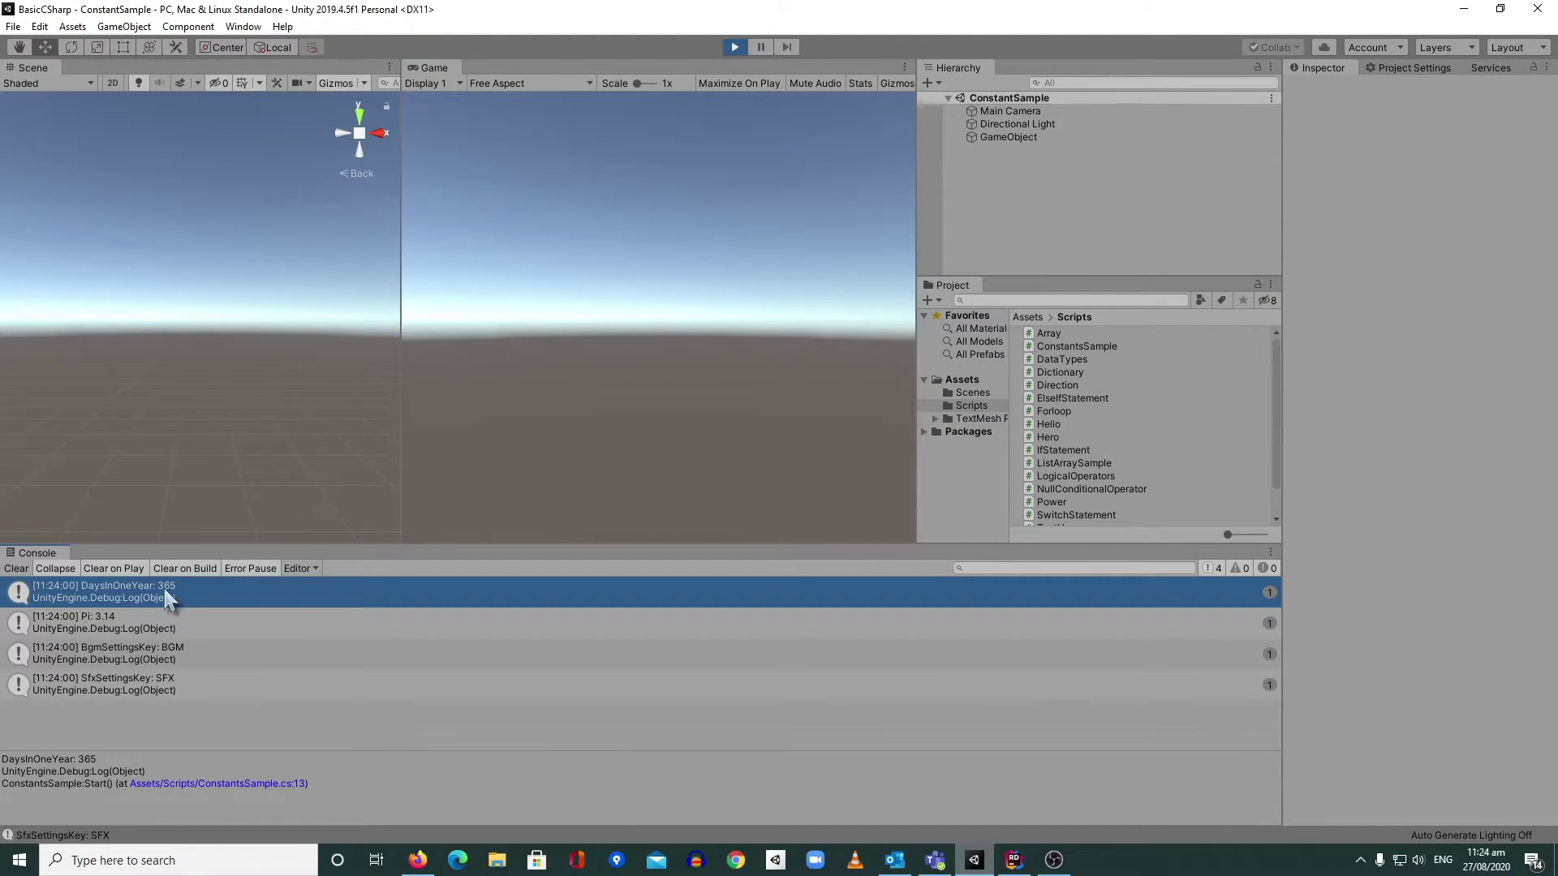
pyautogui.click(119, 624)
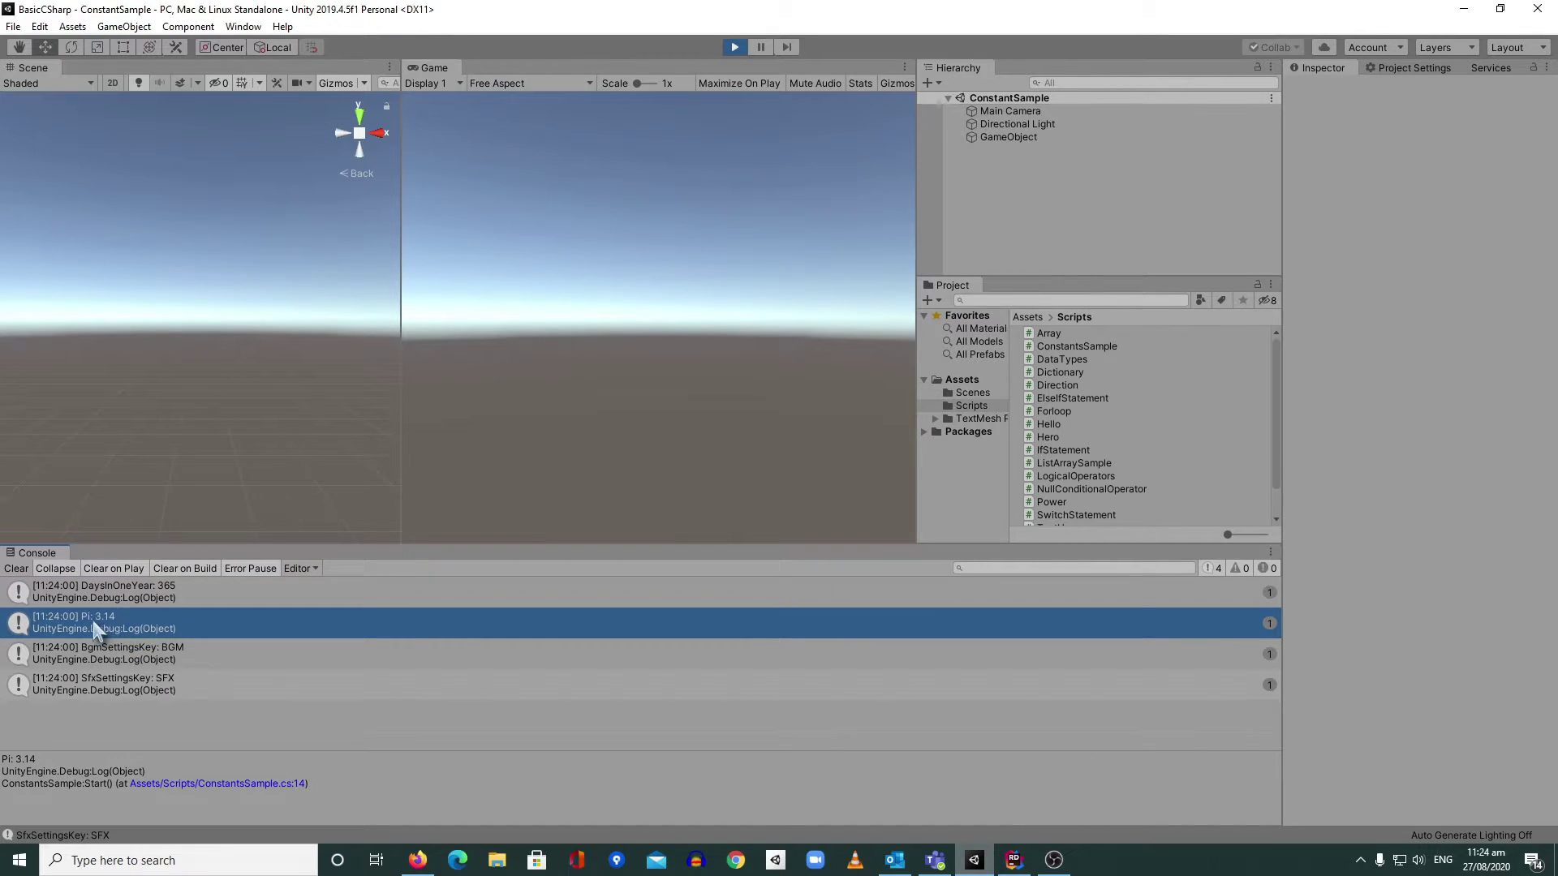
pyautogui.click(154, 651)
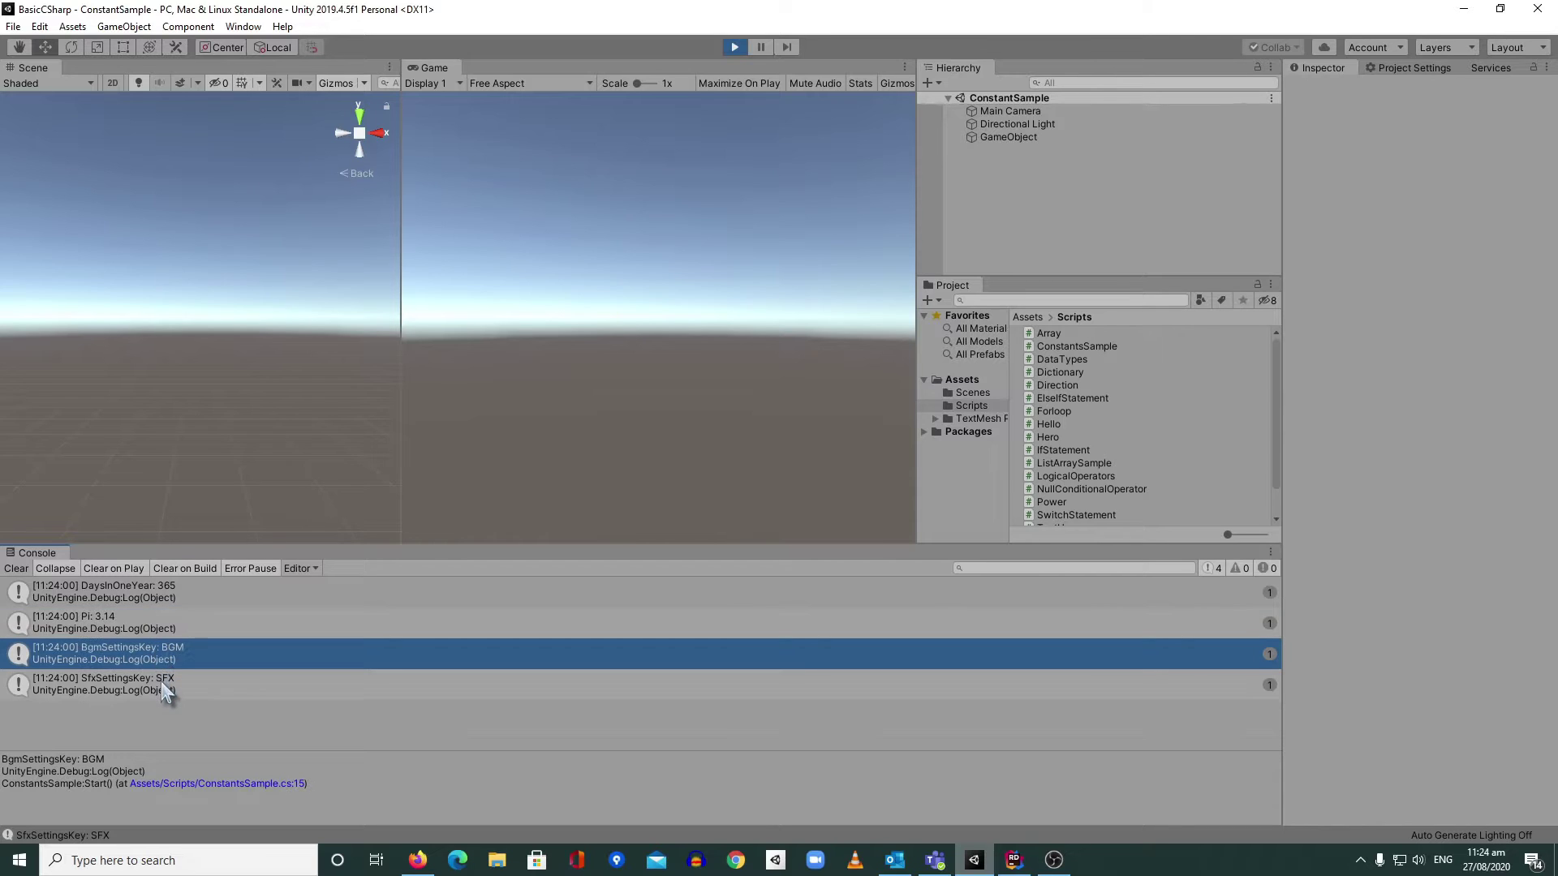
pyautogui.click(166, 684)
pyautogui.click(734, 47)
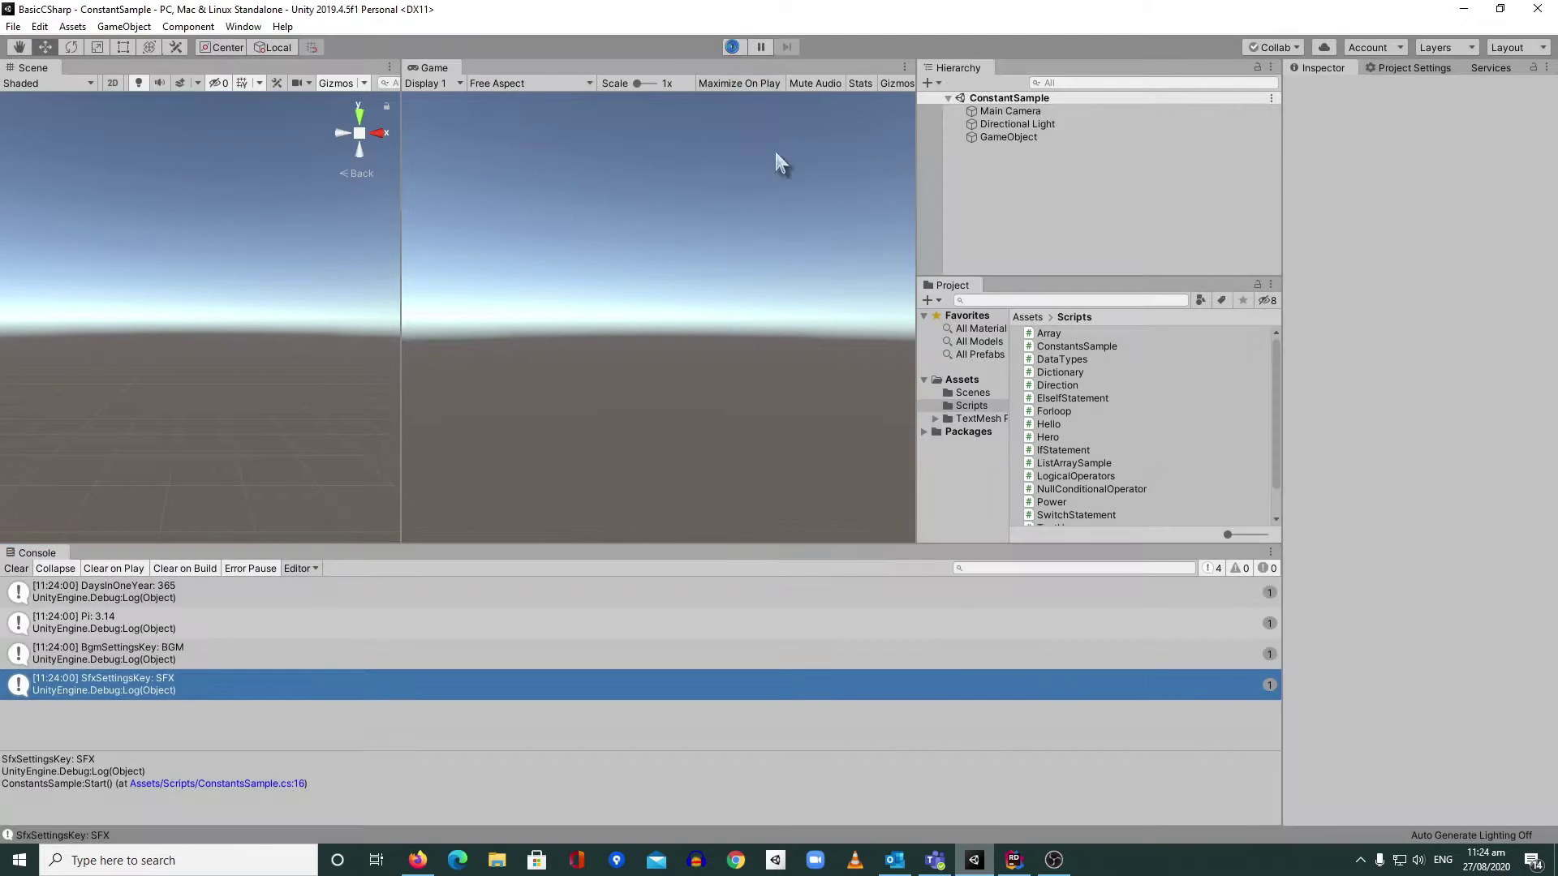
# Back in Rider, go over the Pi, DaysInOneYear and SfxSettingsKey declarations.
pyautogui.click(1013, 860)
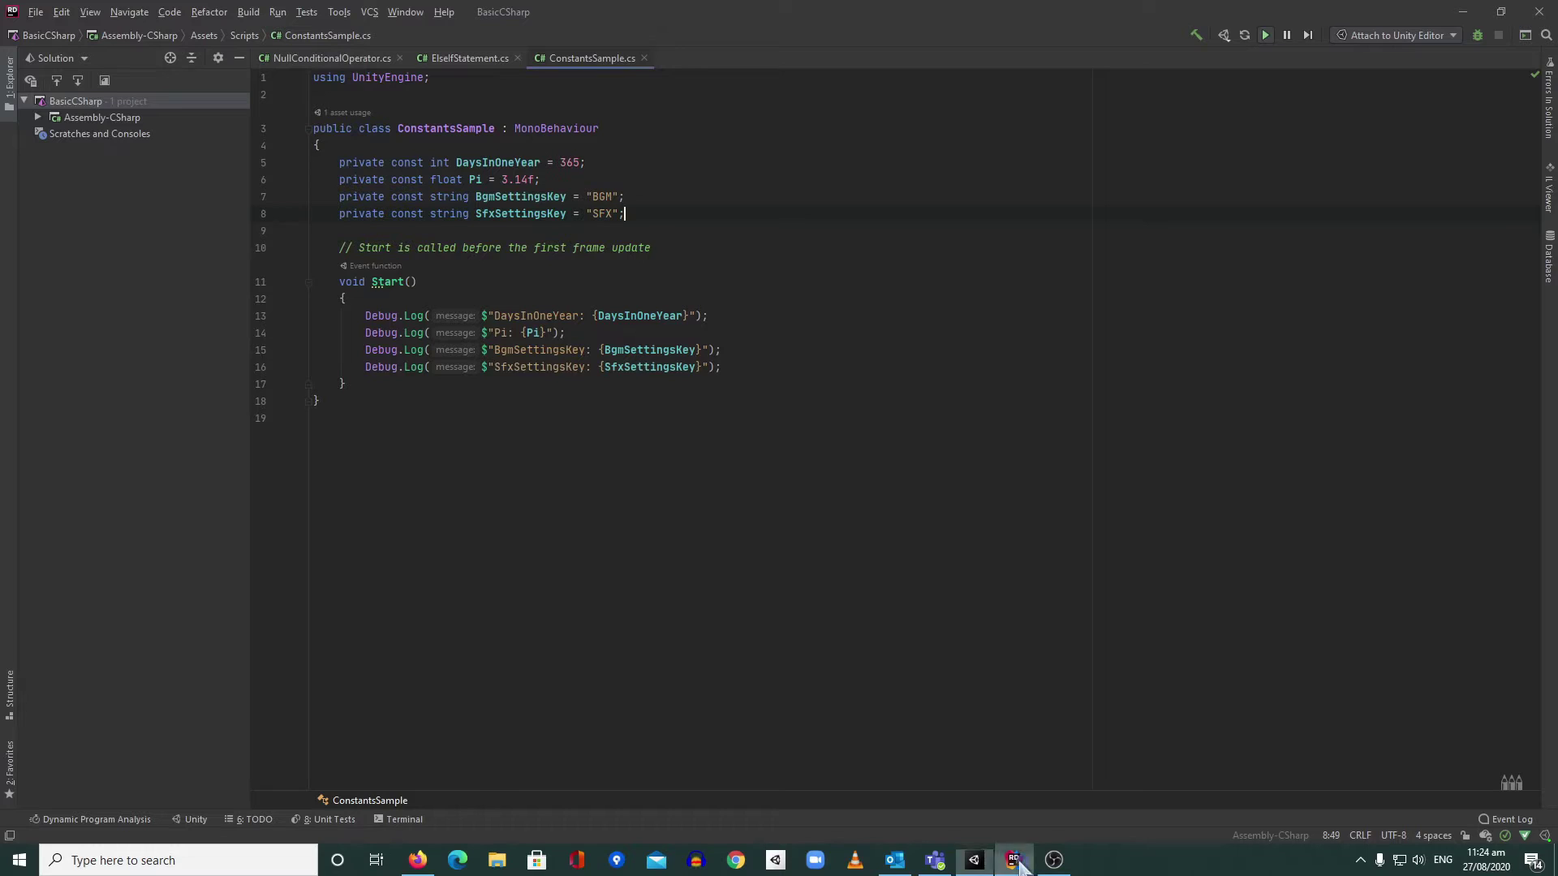
pyautogui.click(636, 173)
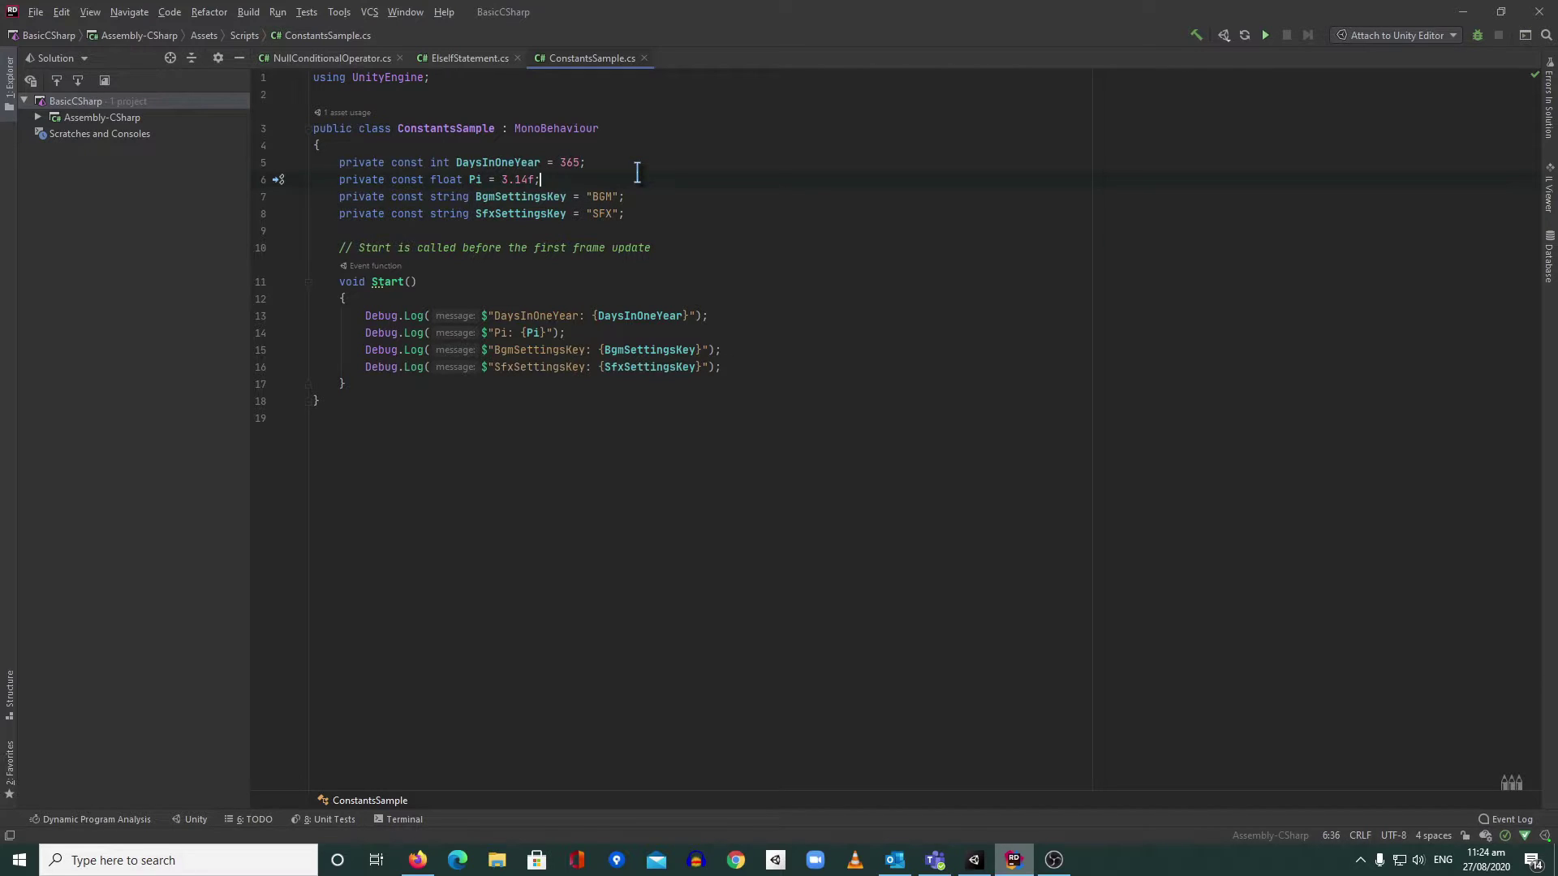
pyautogui.click(468, 162)
pyautogui.click(472, 180)
pyautogui.click(493, 213)
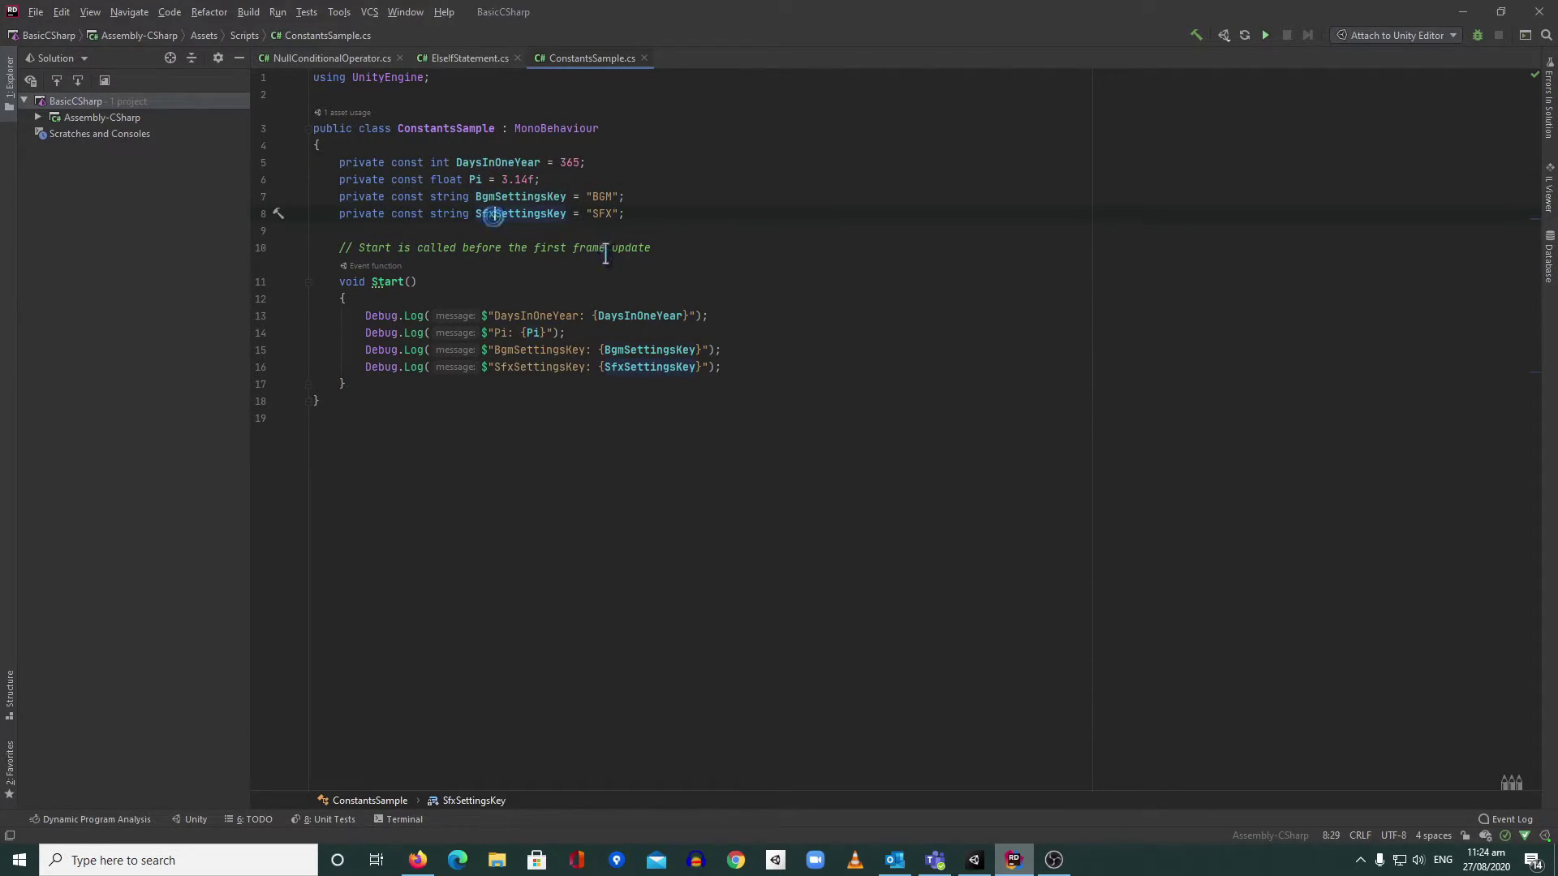
pyautogui.click(654, 214)
# Recheck the constants, then select the Debug.Log lines 14–16 in Start.
pyautogui.click(487, 161)
pyautogui.click(476, 180)
pyautogui.click(499, 213)
pyautogui.click(725, 315)
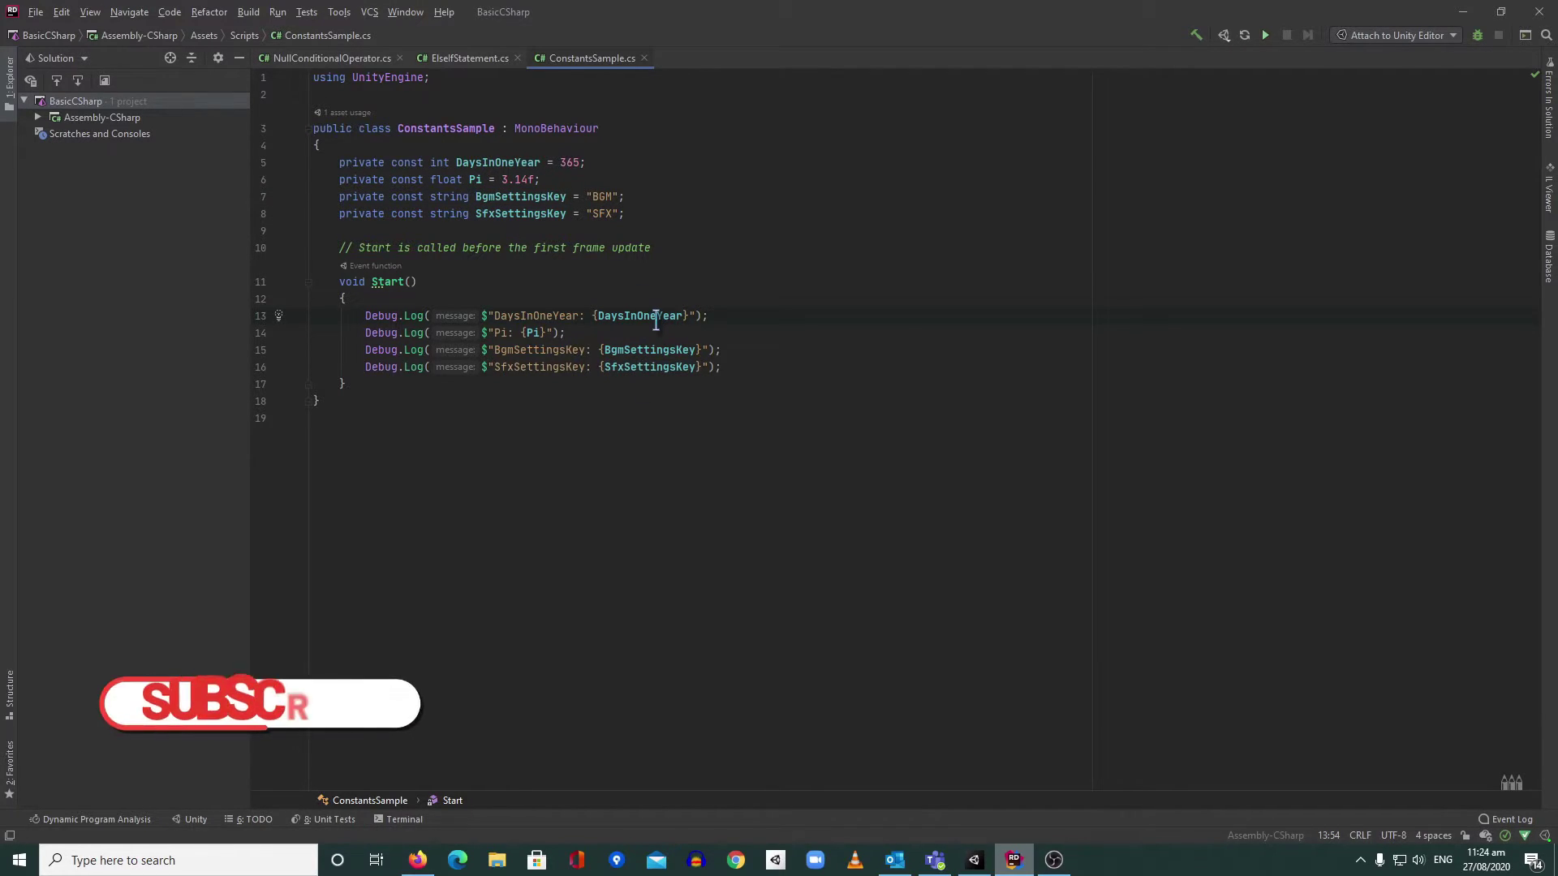
pyautogui.hotkey('shift', 'Down')
pyautogui.hotkey('shift', 'Down')
pyautogui.hotkey('shift', 'Down')
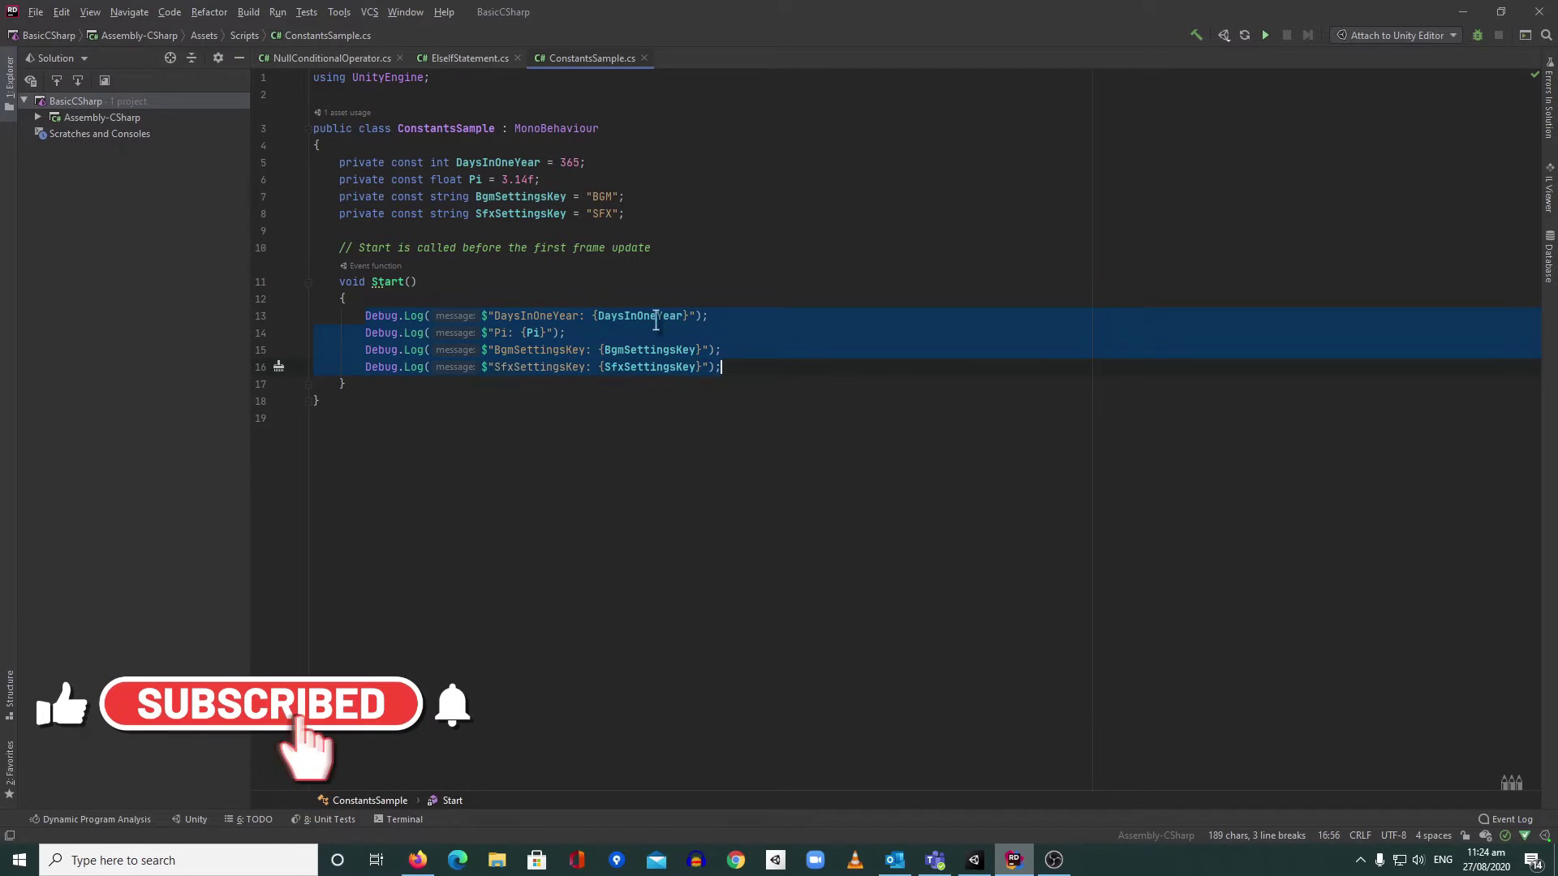
pyautogui.click(418, 281)
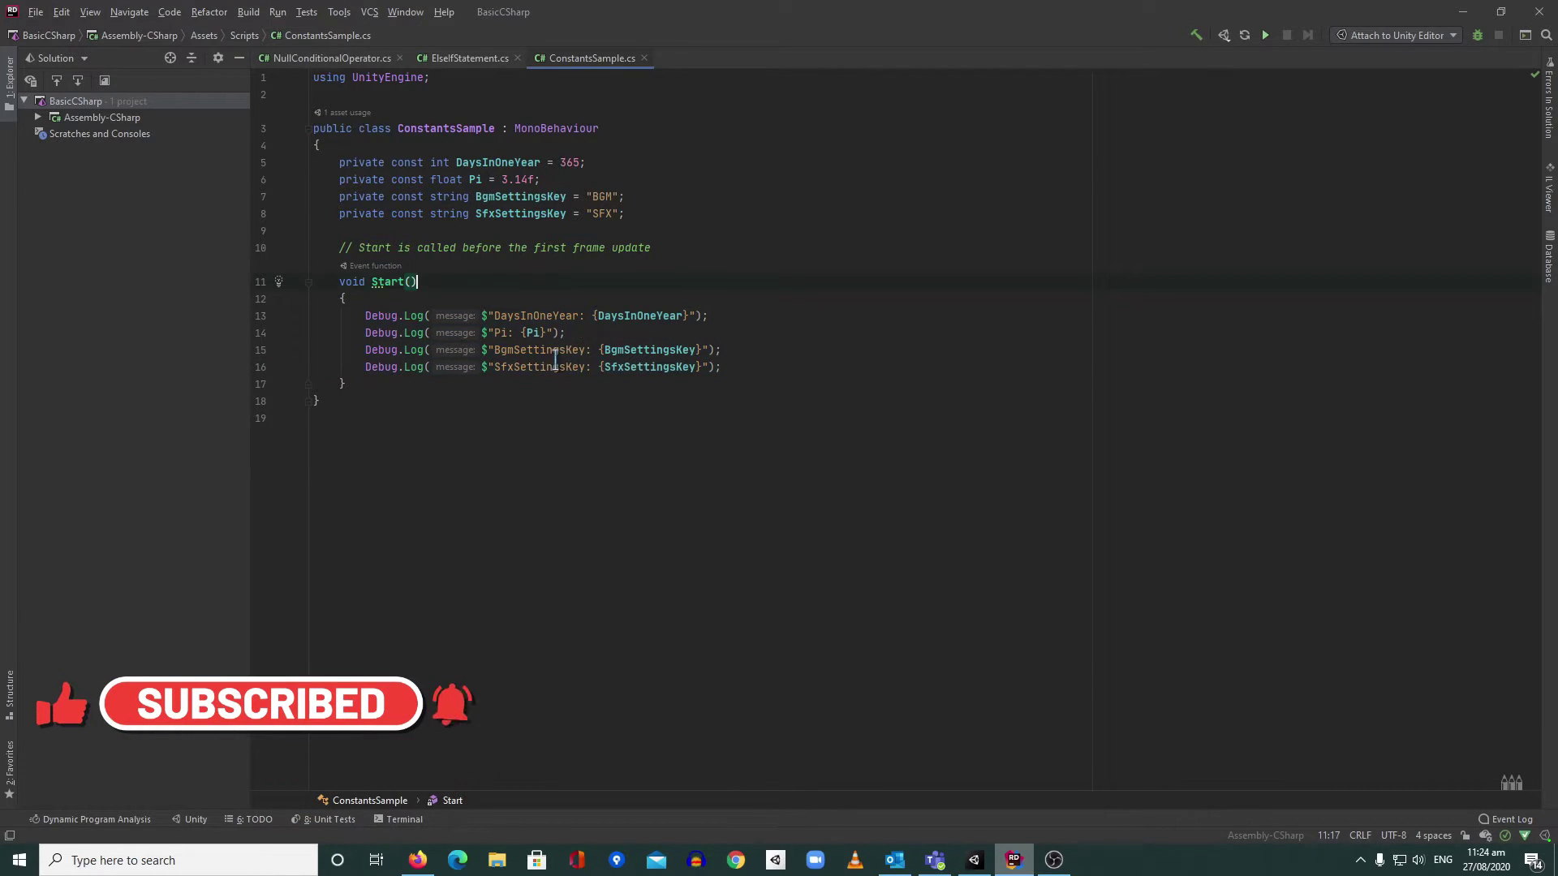
pyautogui.doubleClick(640, 315)
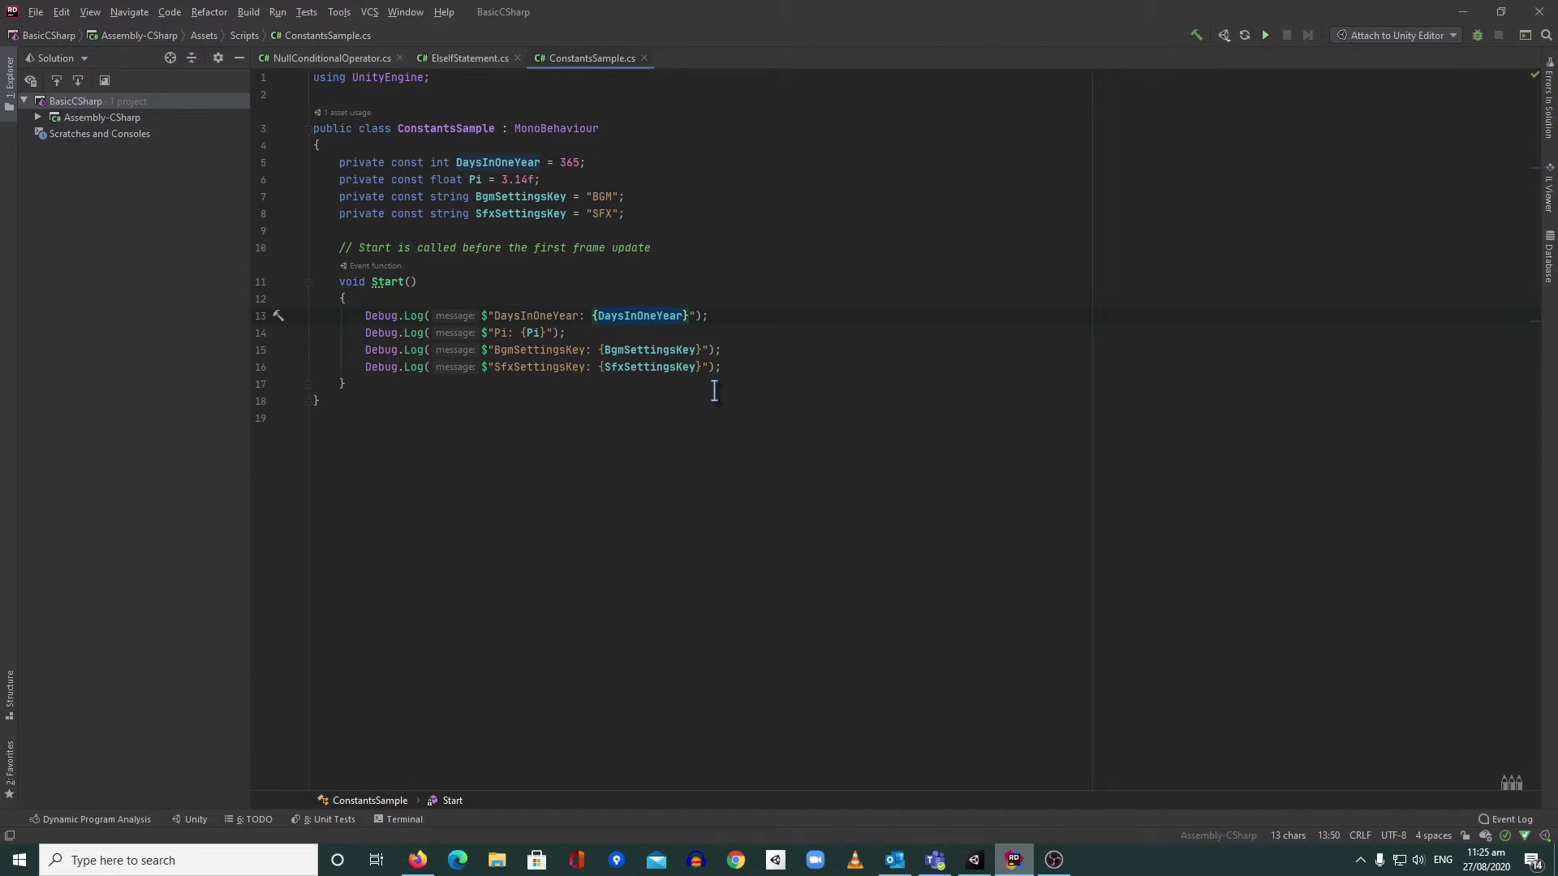
pyautogui.click(718, 315)
pyautogui.doubleClick(627, 316)
pyautogui.click(623, 316)
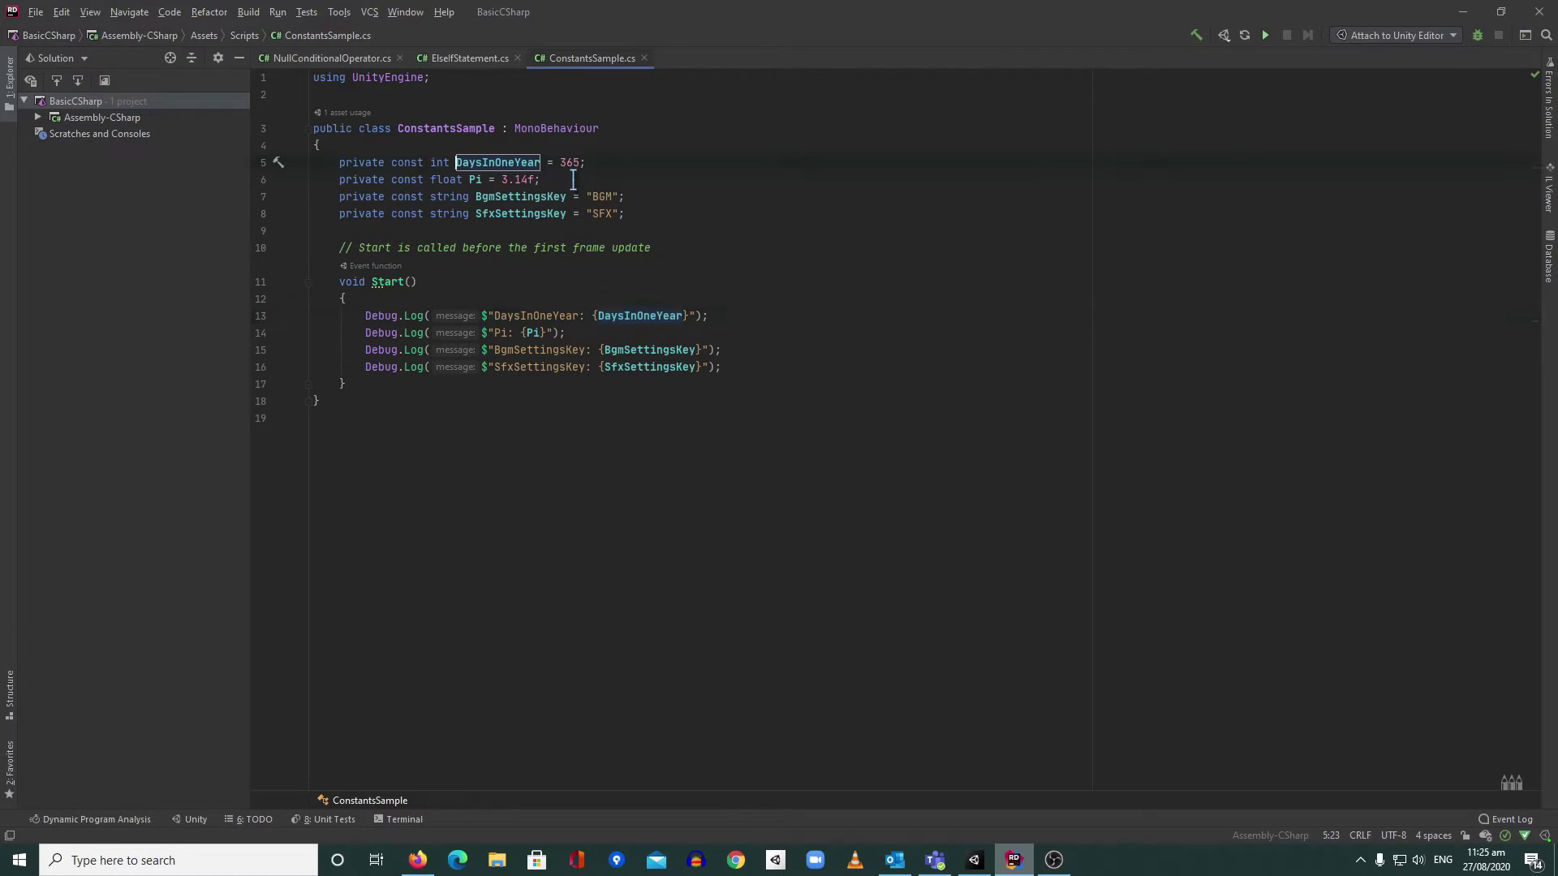
pyautogui.click(582, 162)
pyautogui.click(653, 316)
pyautogui.click(639, 333)
pyautogui.moveTo(520, 196)
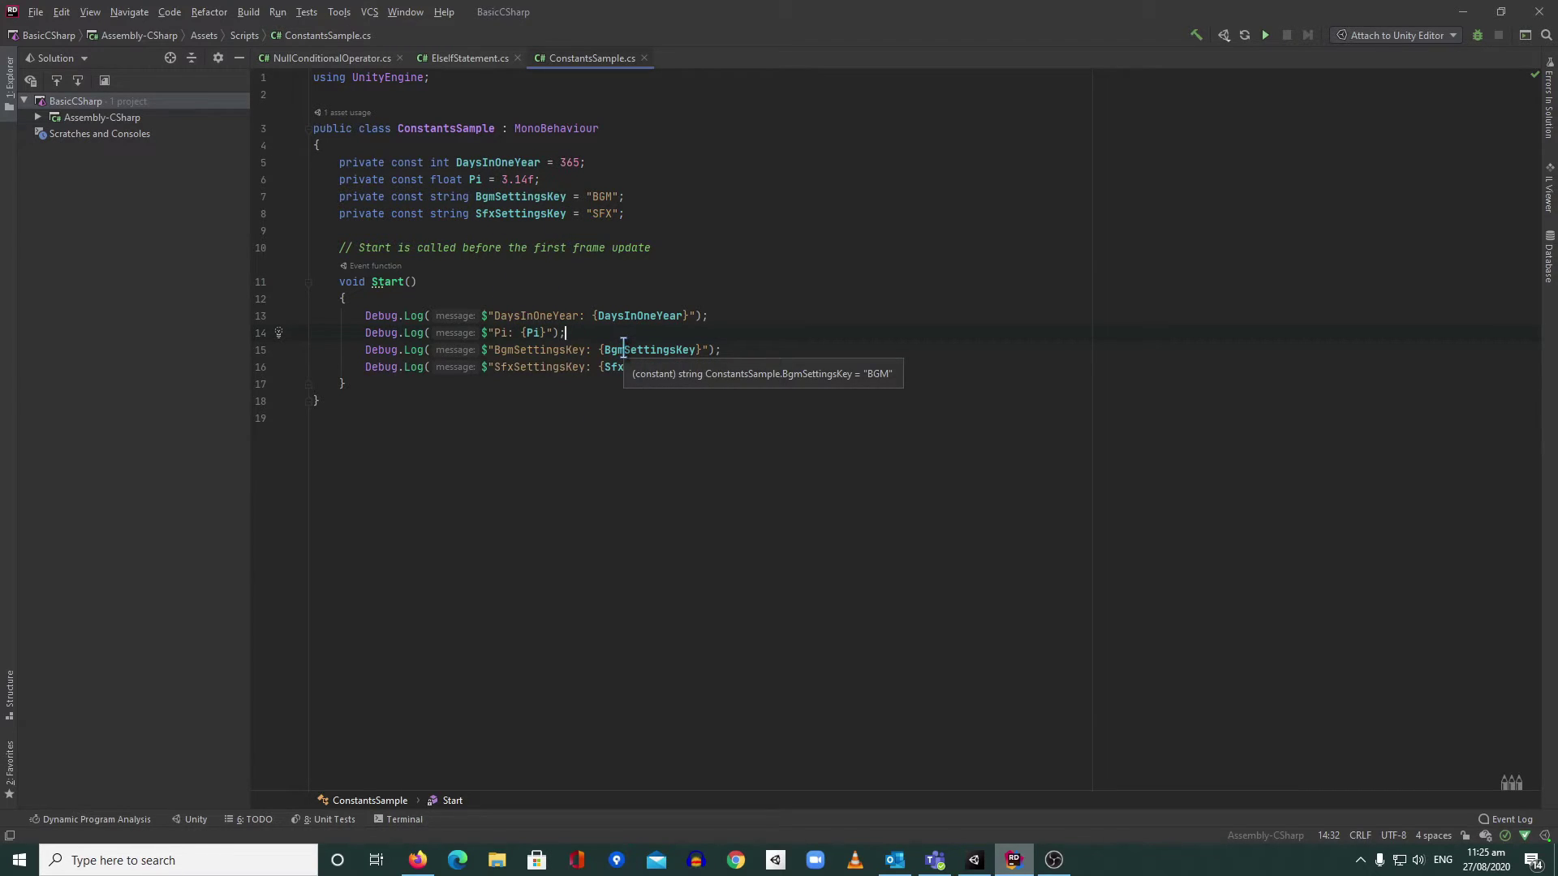
pyautogui.click(493, 216)
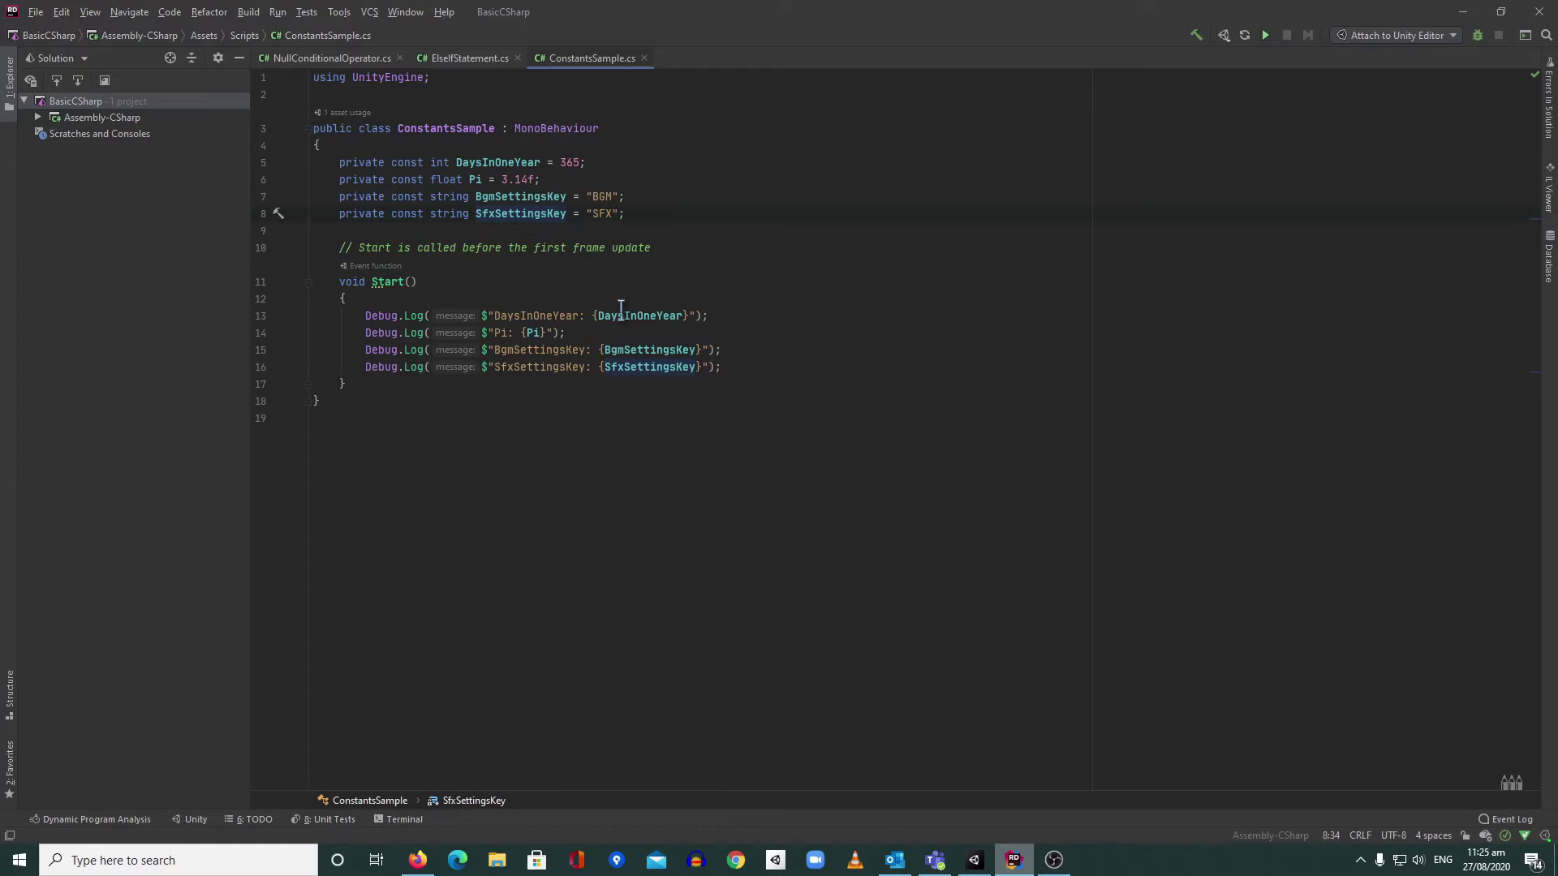
pyautogui.click(737, 352)
pyautogui.click(731, 368)
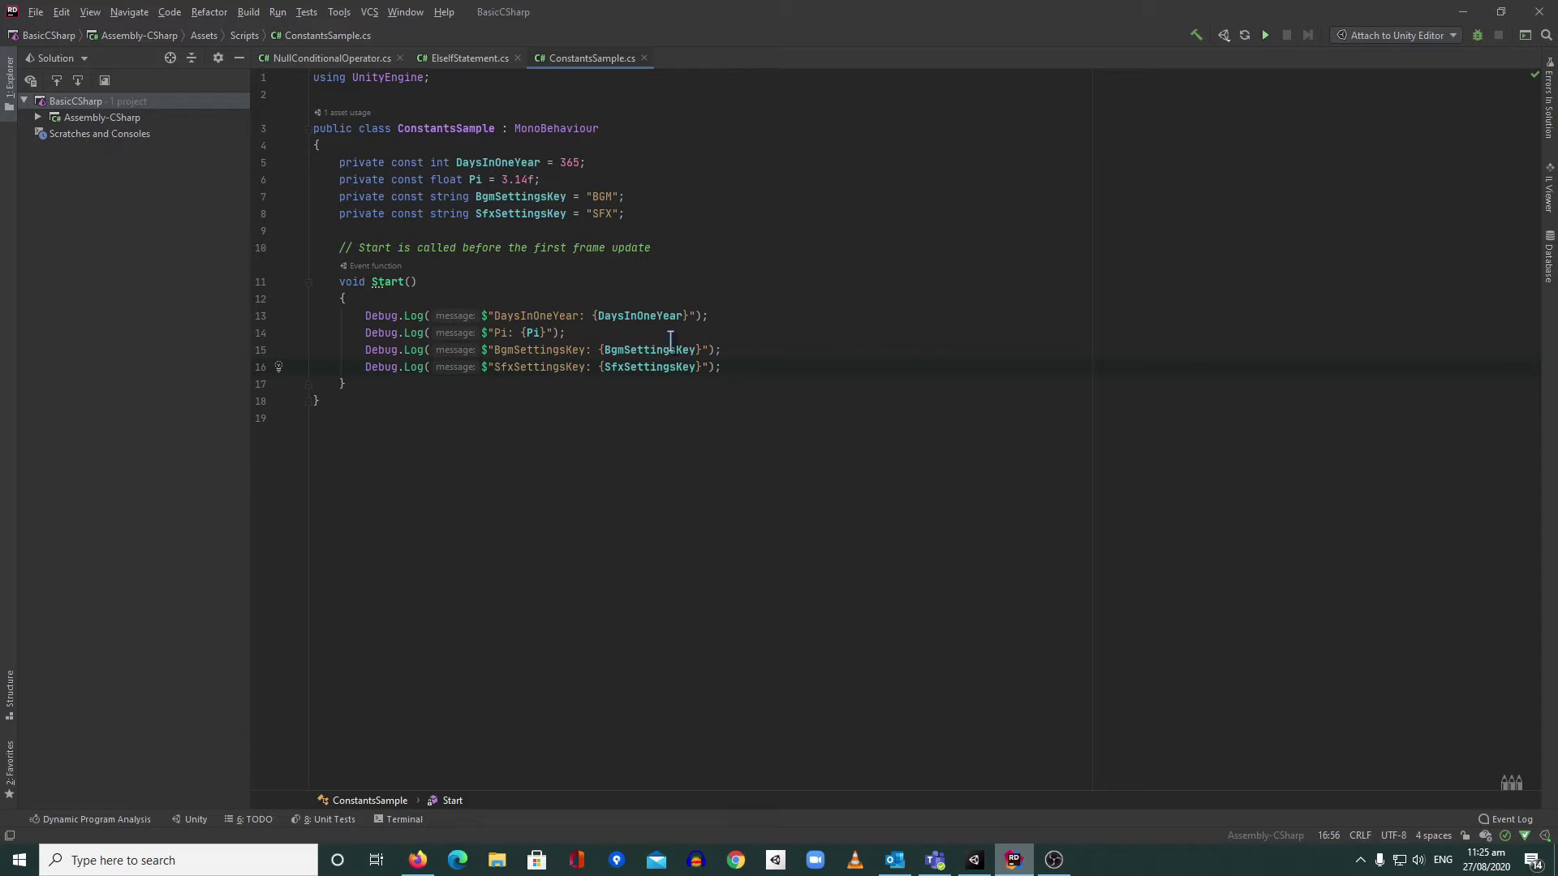
pyautogui.click(588, 198)
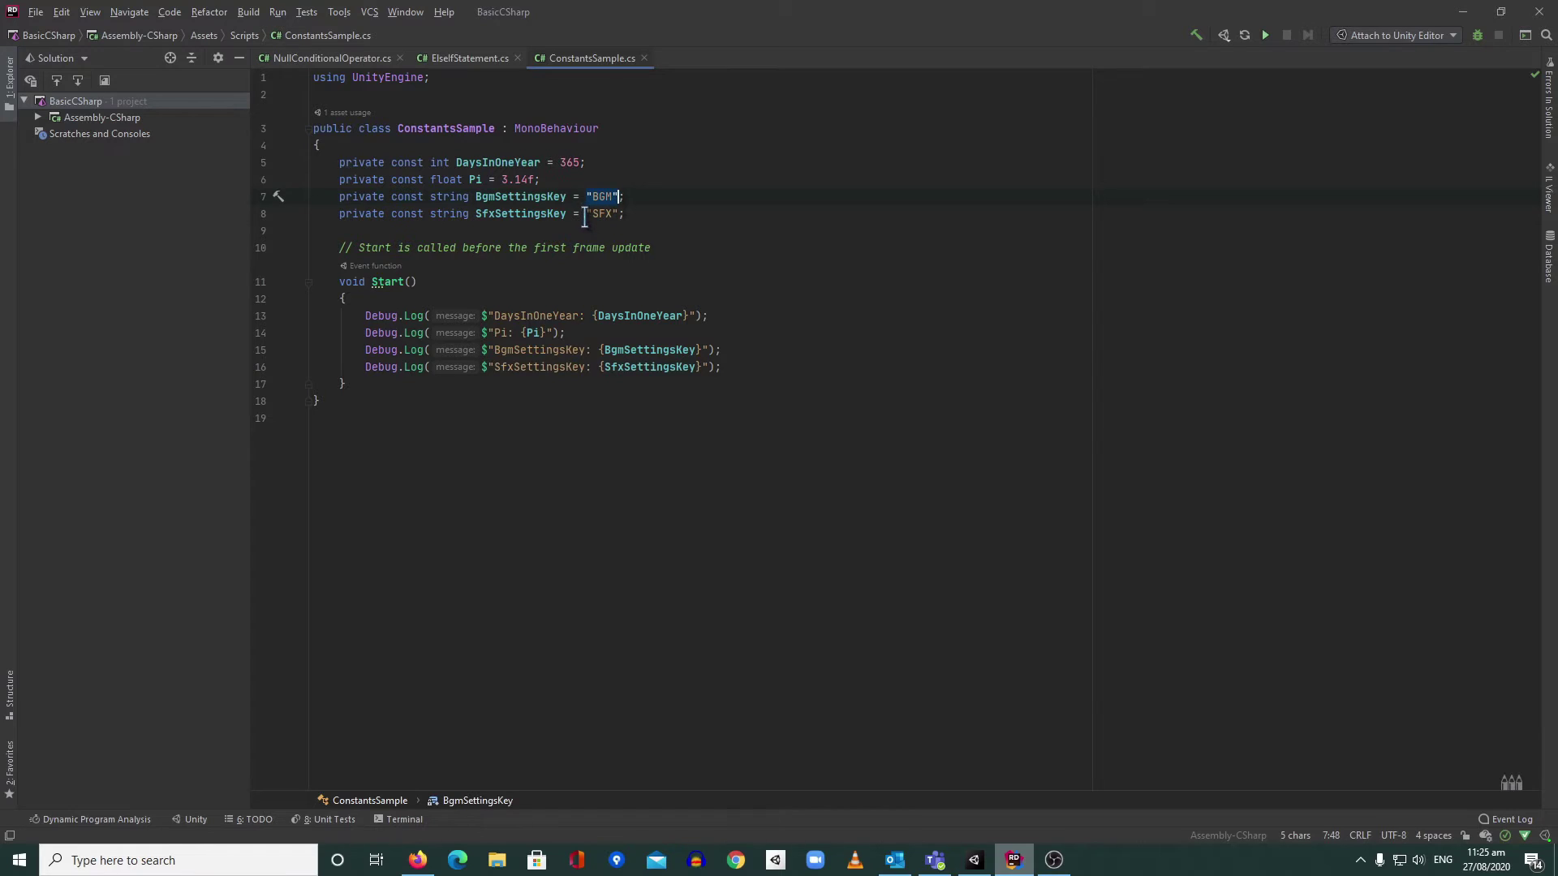
pyautogui.moveTo(583, 215); pyautogui.dragTo(601, 215)
pyautogui.click(698, 367)
pyautogui.click(507, 197)
pyautogui.click(727, 368)
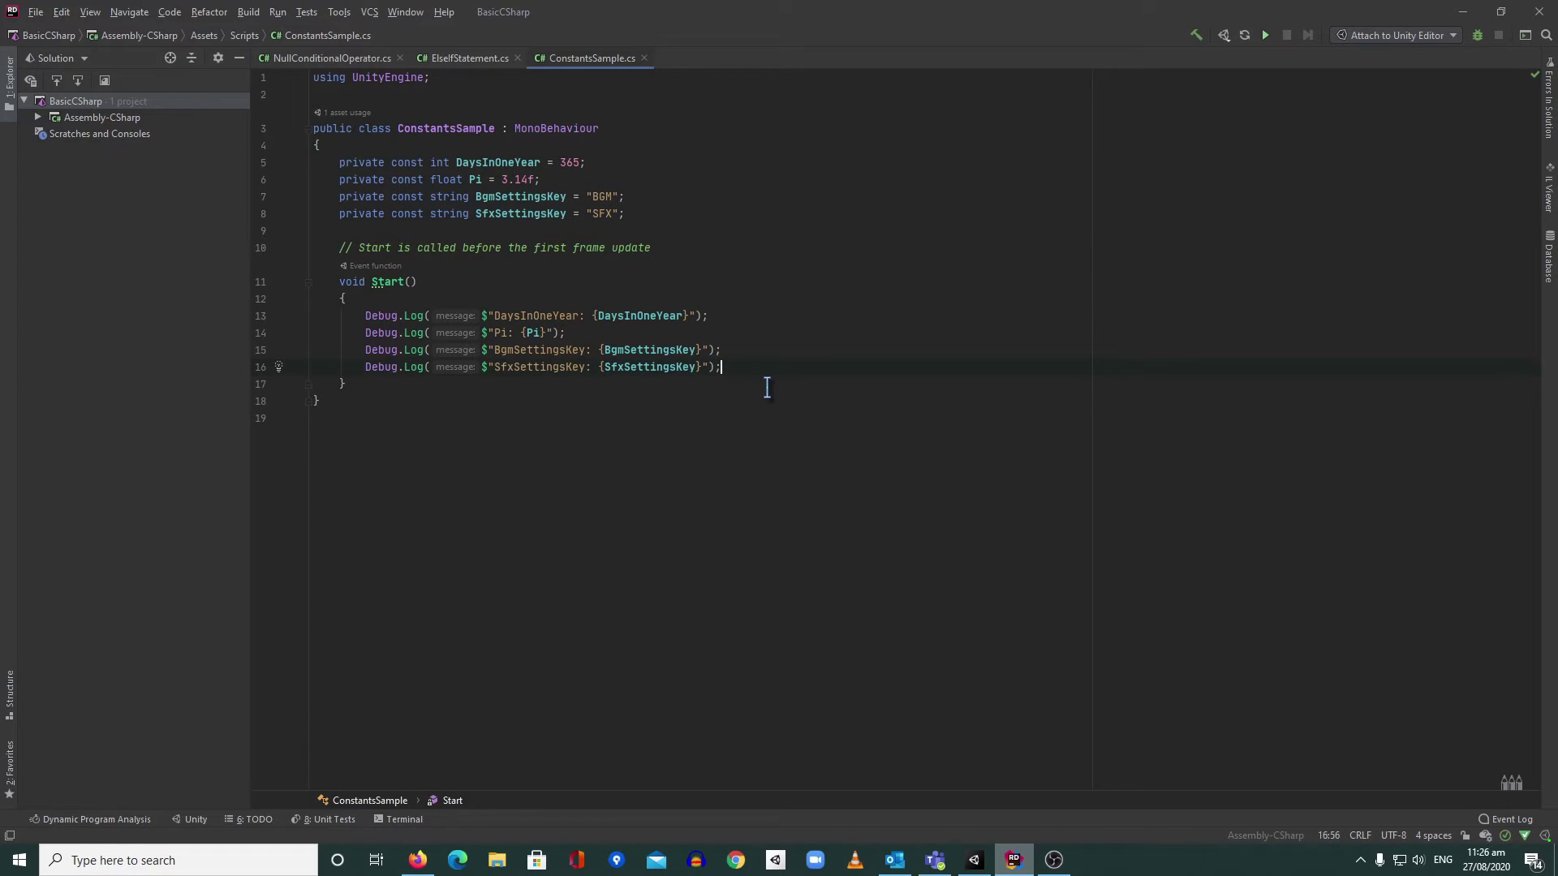